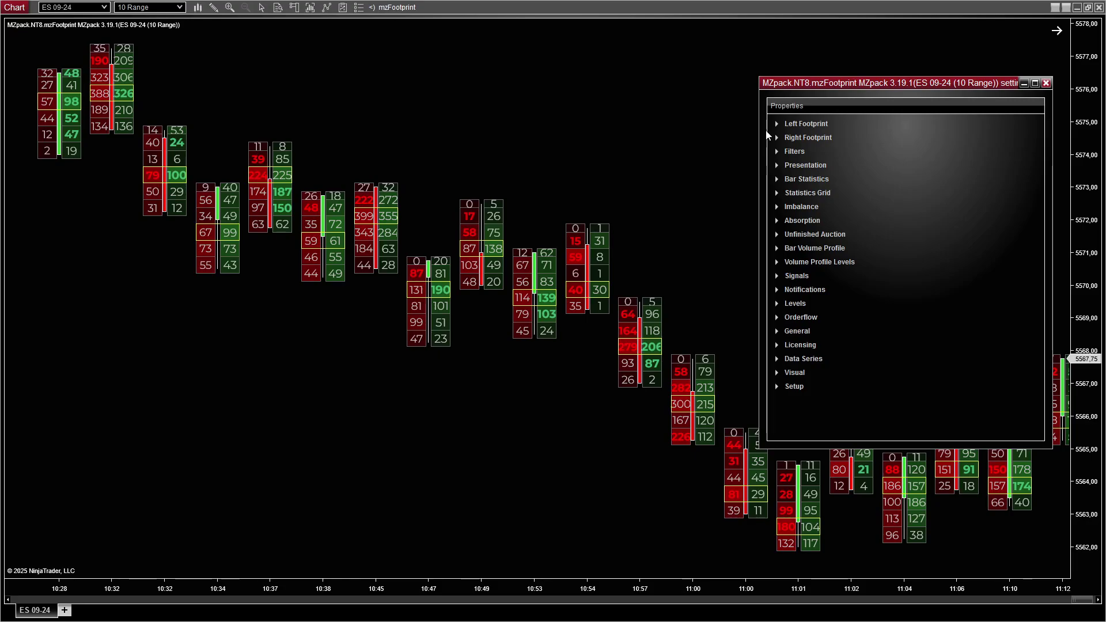
Expand Bar Statistics, briefly check Volume and the delta options, then uncheck them all
left_click(777, 179)
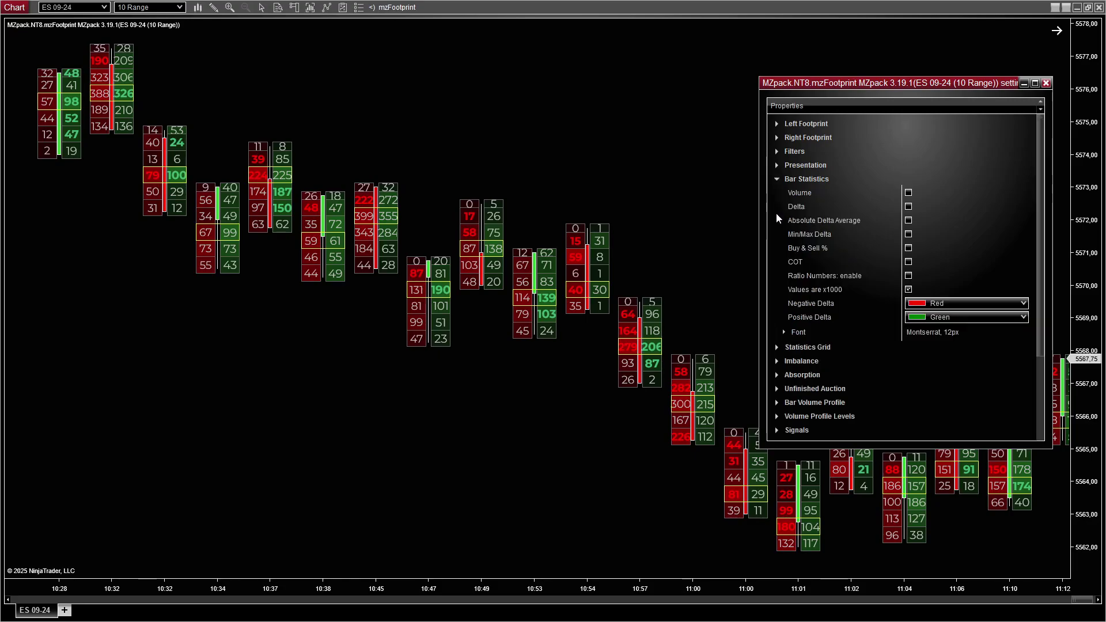
left_click(908, 192)
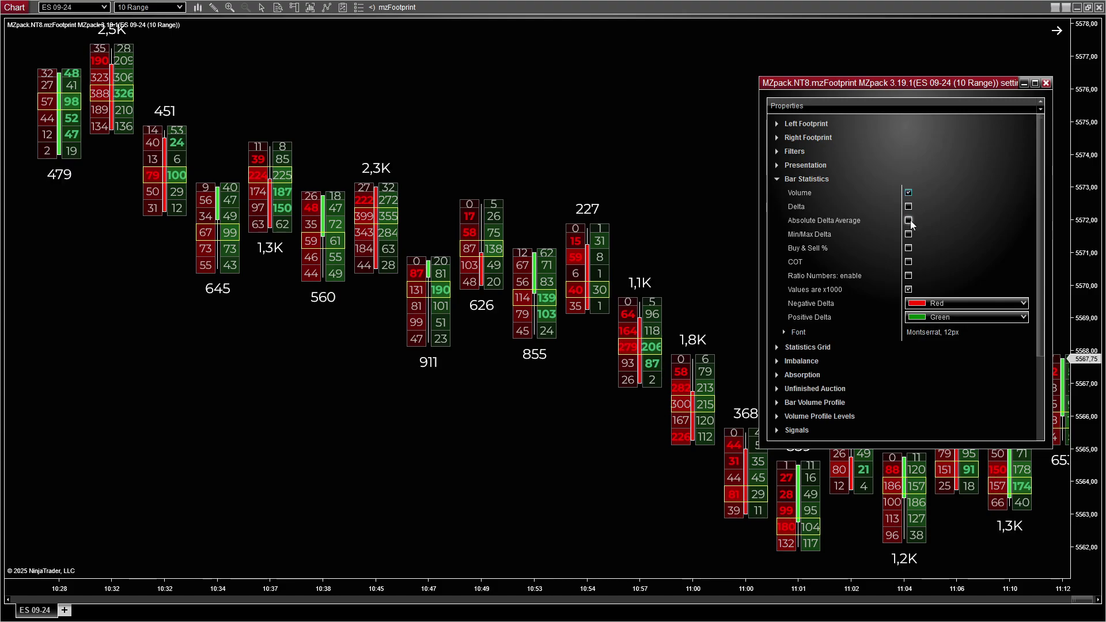
left_click(909, 221)
left_click(909, 235)
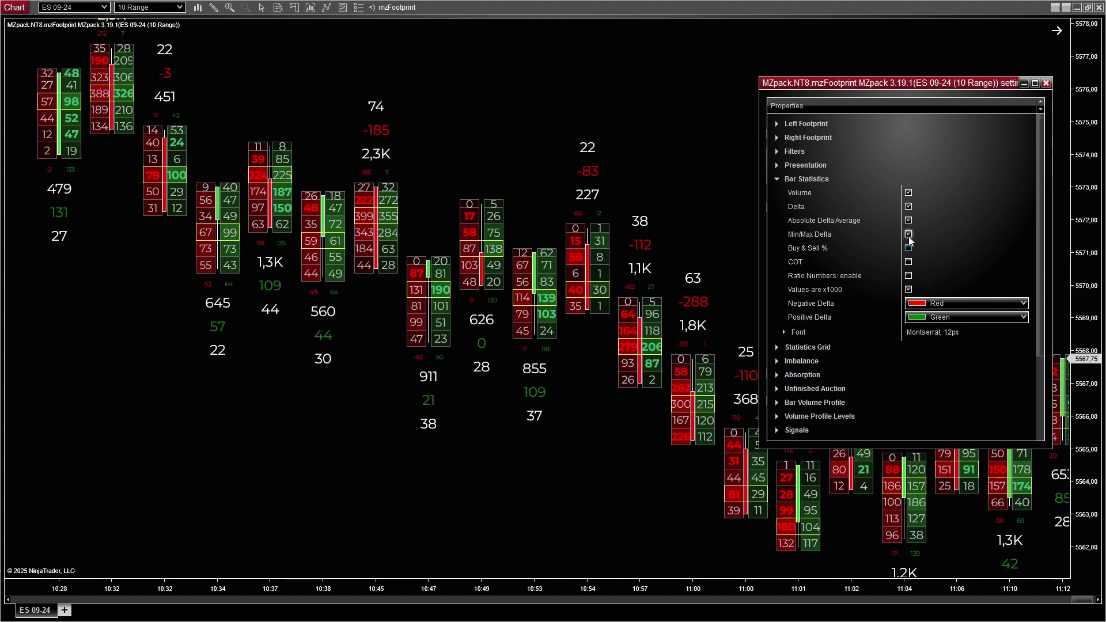
left_click(908, 235)
left_click(909, 221)
left_click(909, 192)
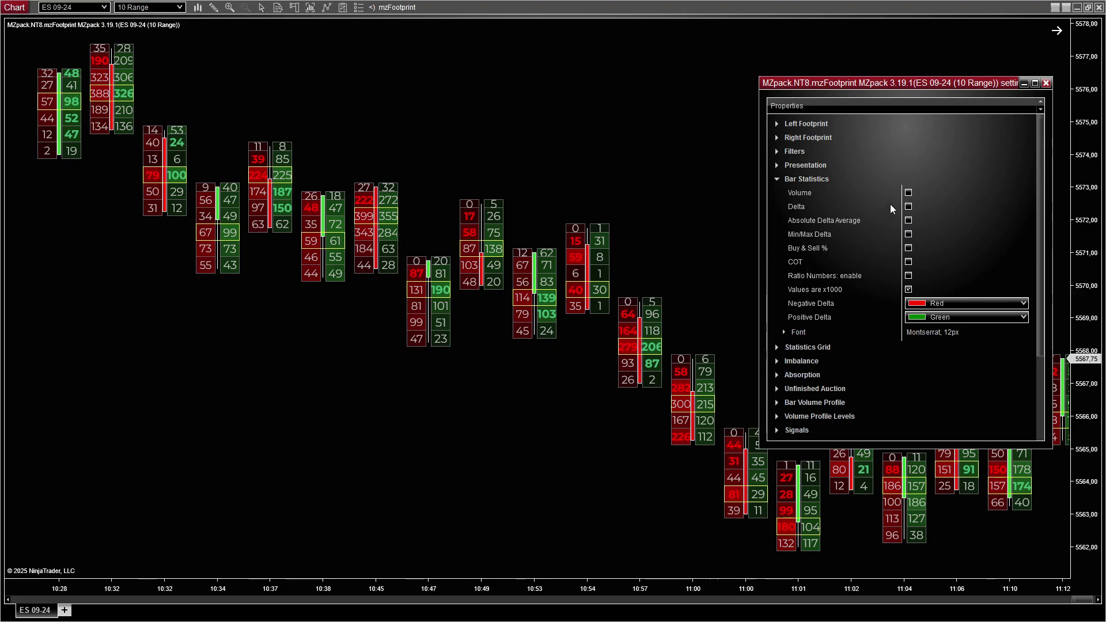
Check Volume, Delta, Absolute Delta Average, Min/Max Delta, Buy & Sell % and COT
left_click(909, 194)
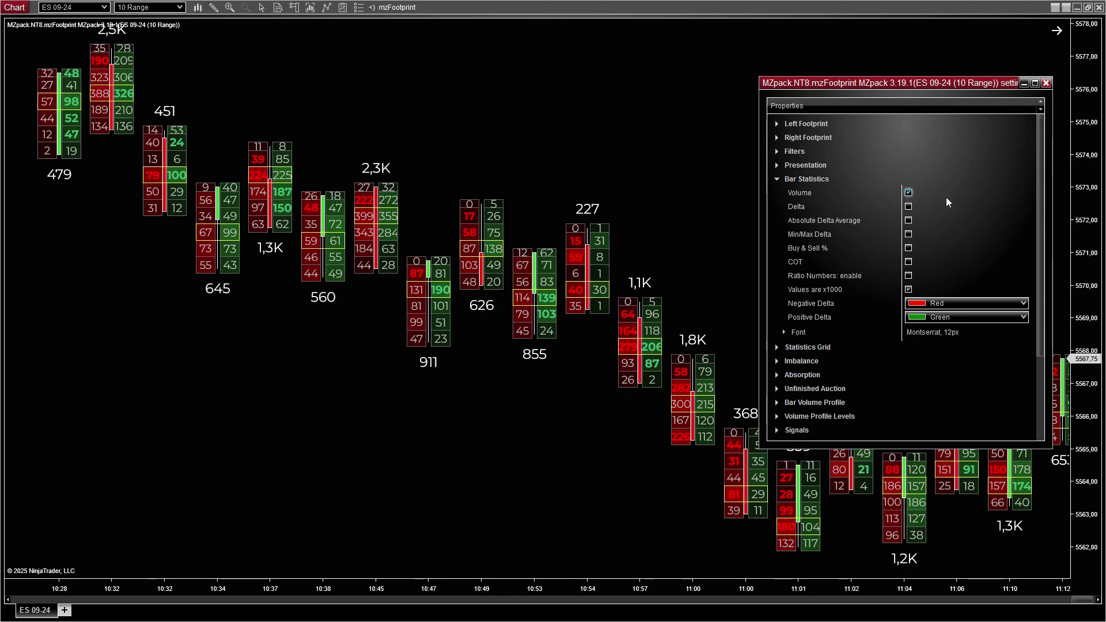
left_click(909, 206)
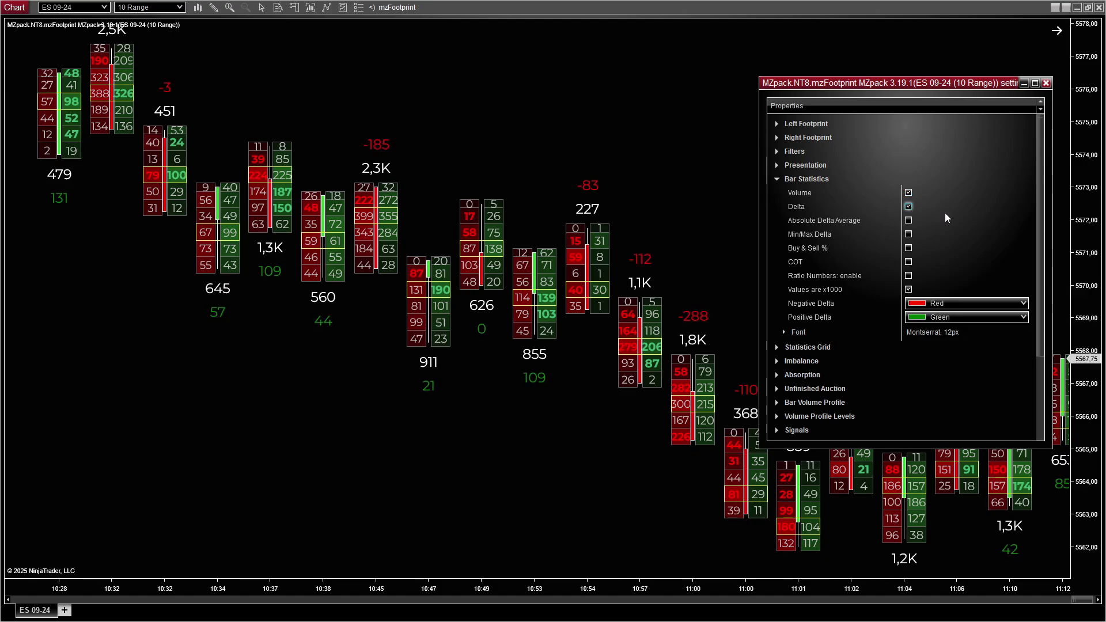
left_click(908, 220)
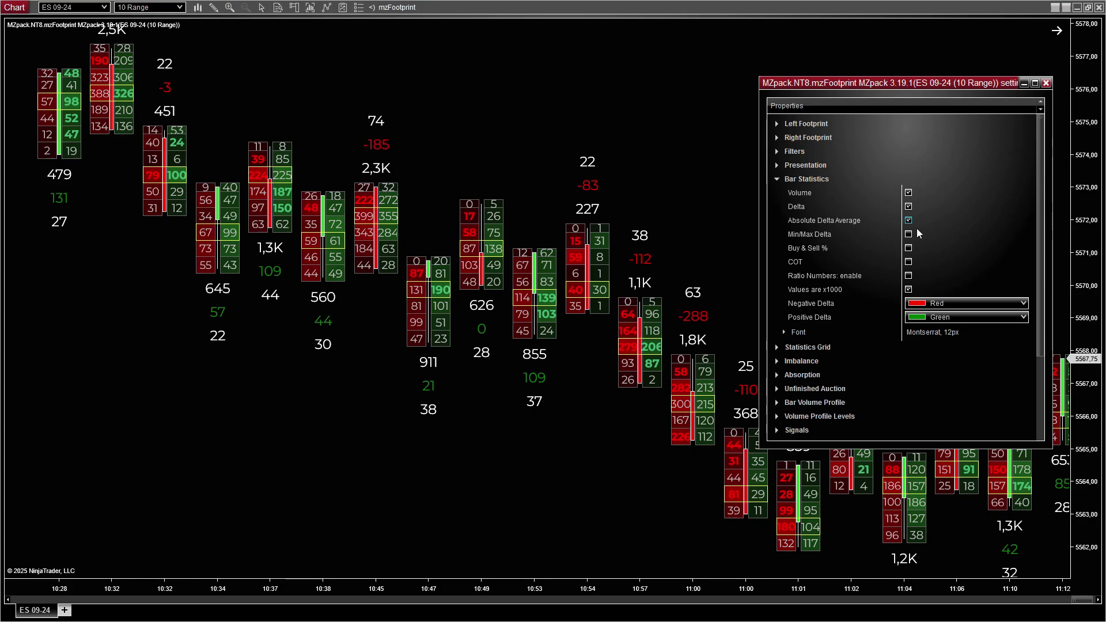
left_click(908, 235)
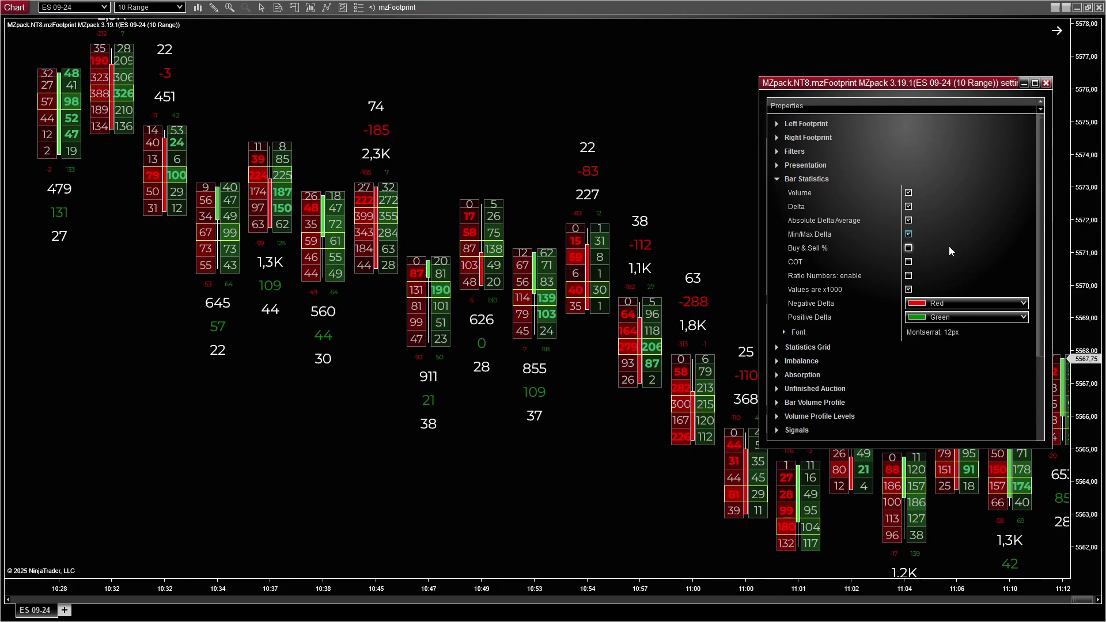
left_click(908, 248)
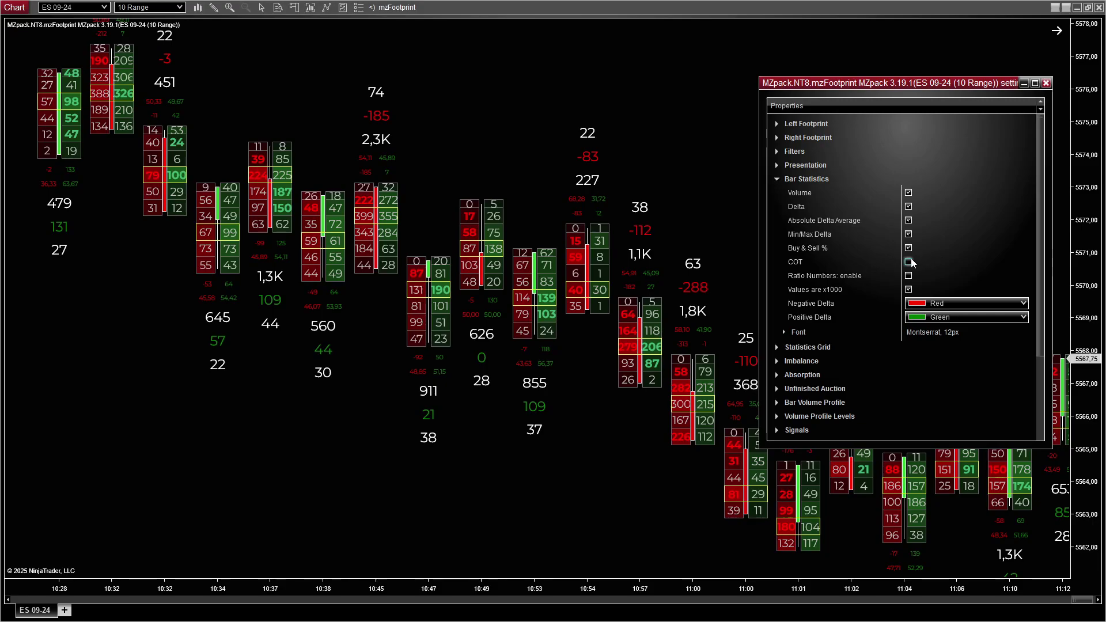
left_click(908, 262)
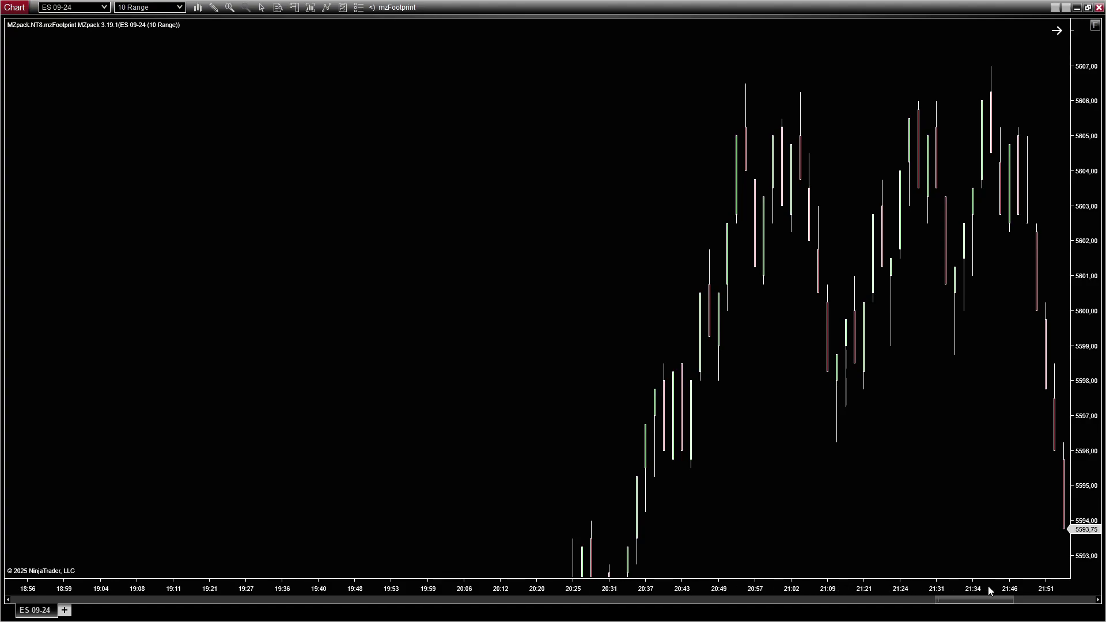
Stretch the time axis until the footprint cell numbers and bar statistics are legible
left_click_drag(988, 587, 959, 593)
left_click_drag(406, 571, 814, 582)
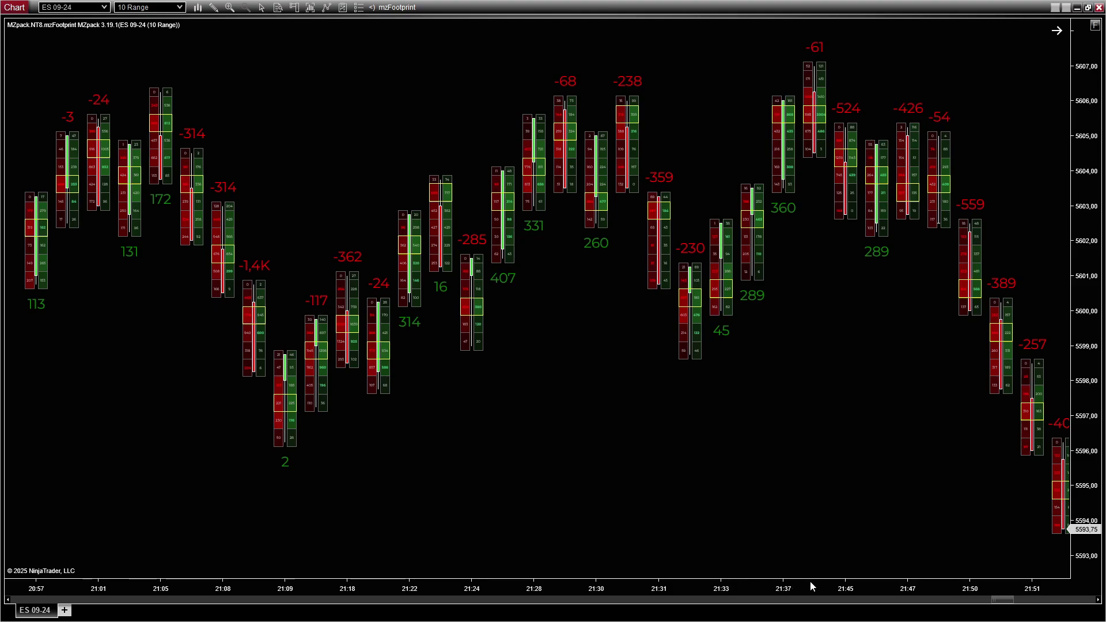
left_click_drag(809, 585, 264, 573)
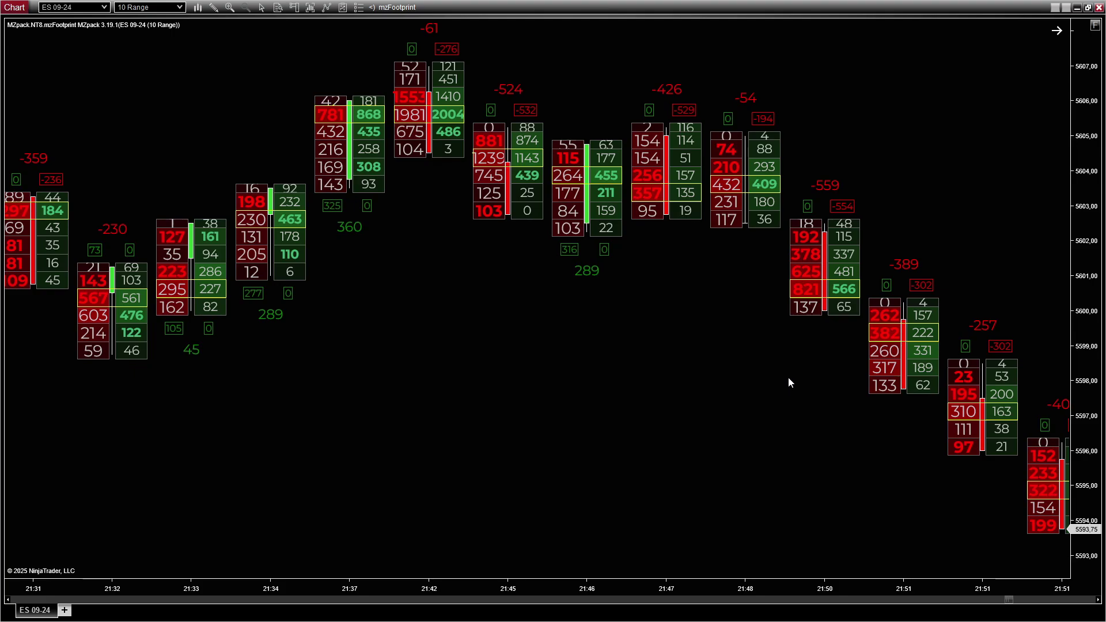
scroll(643, 456, "down", 5)
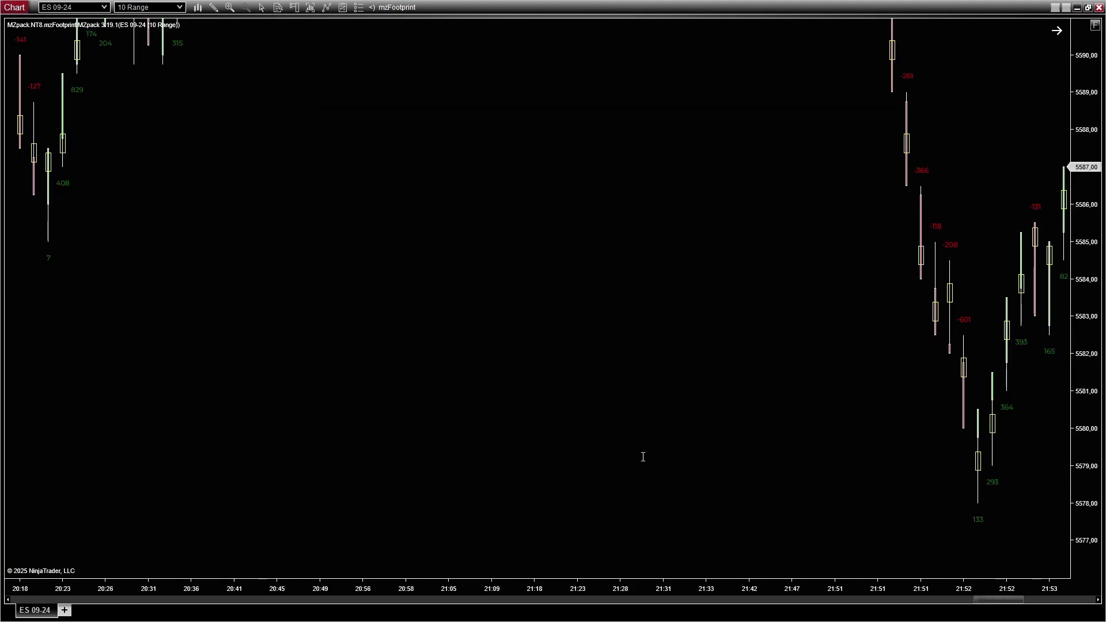
left_click_drag(1015, 589, 178, 585)
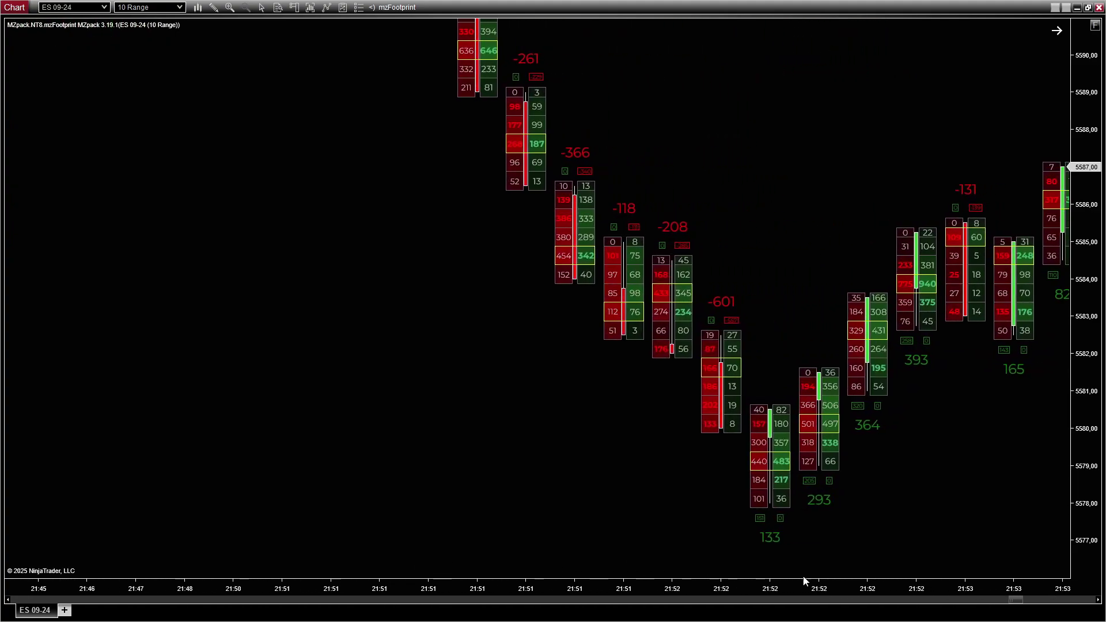
left_click_drag(949, 584, 597, 582)
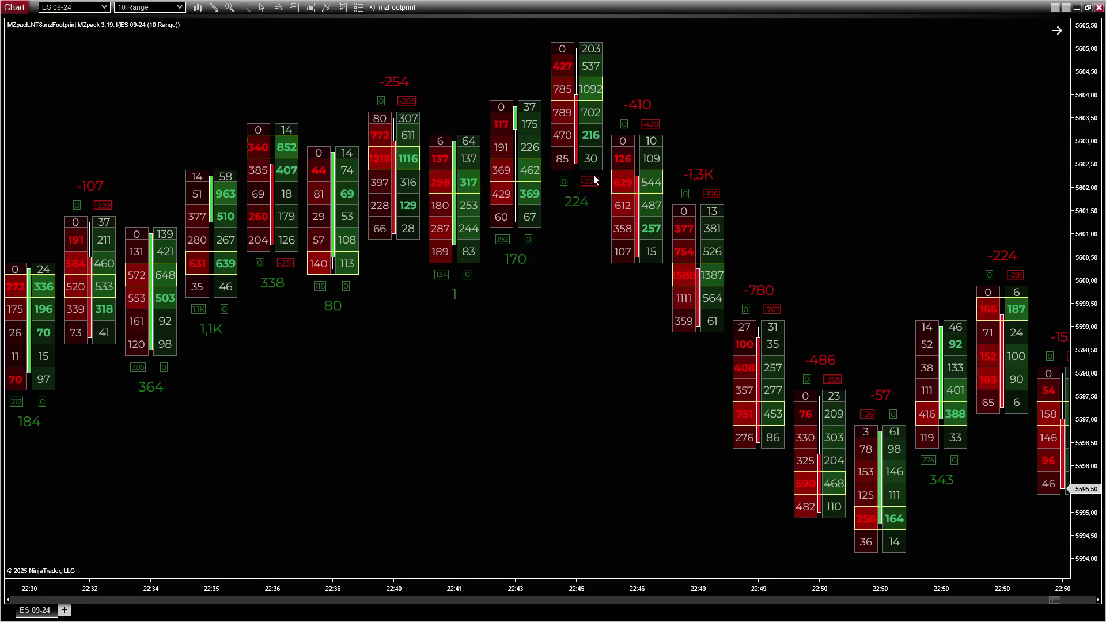
In mzFootprint settings, enable Ratio Numbers and uncheck Values are x1000
double_click(570, 257)
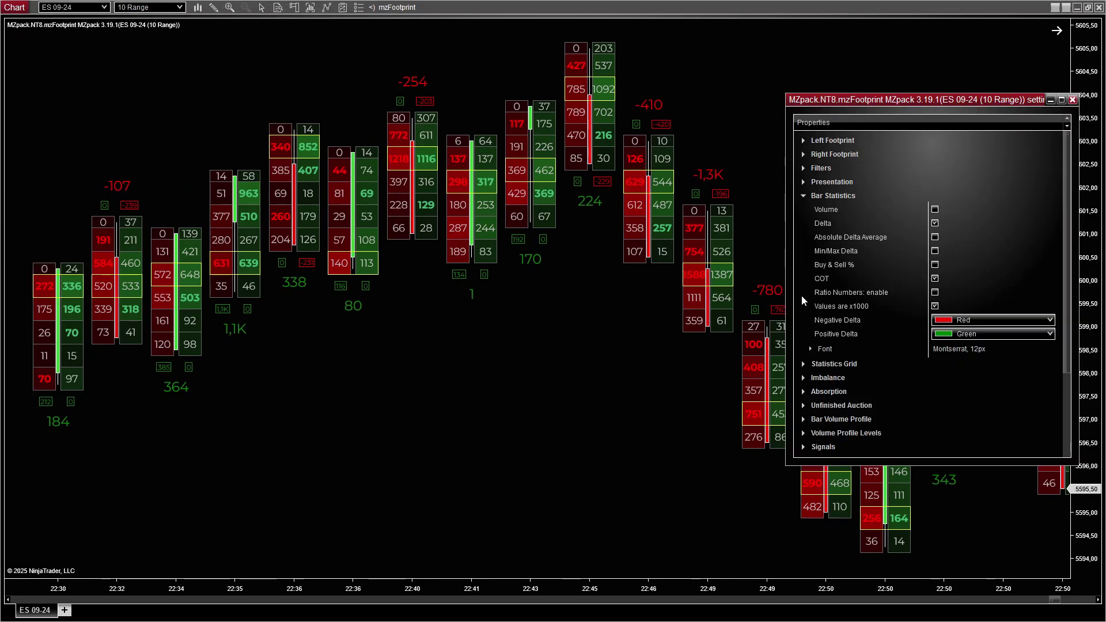
left_click(935, 292)
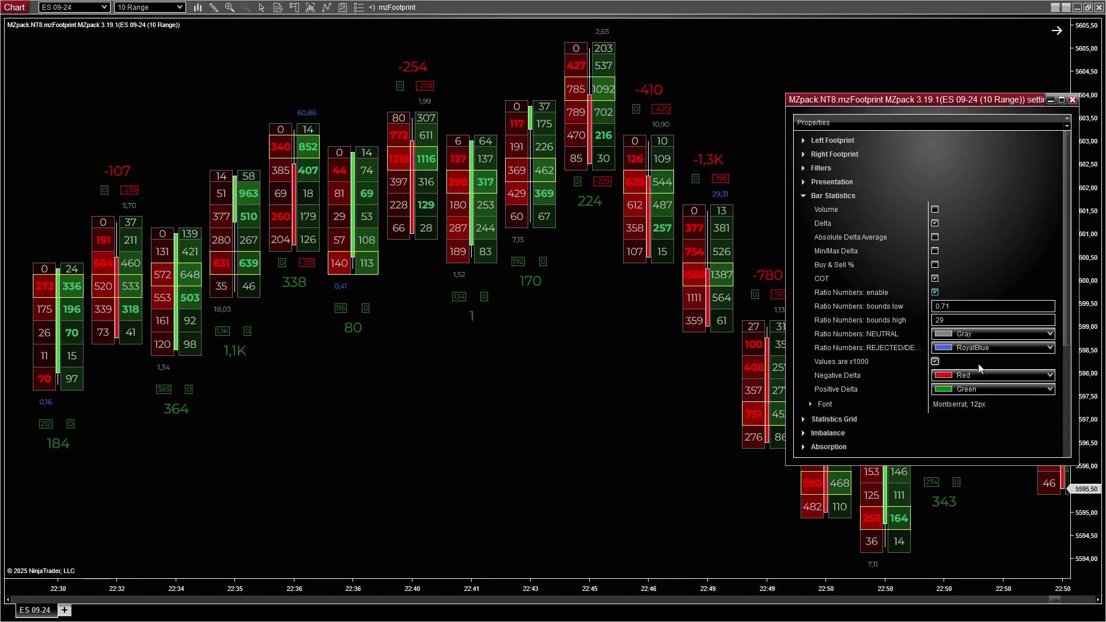
left_click(936, 362)
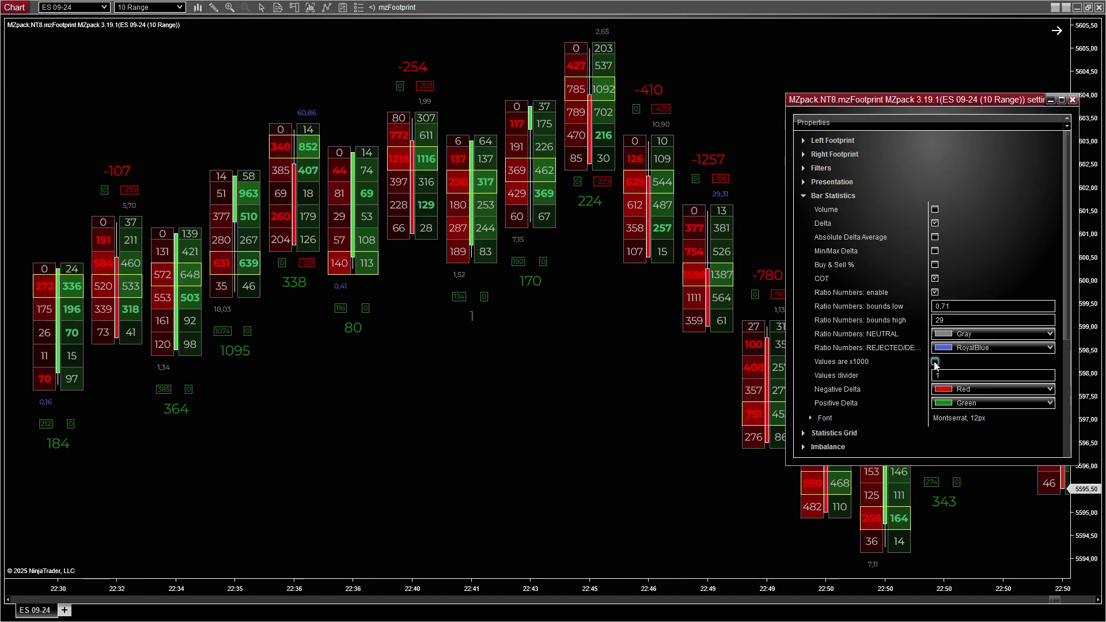
left_click(936, 361)
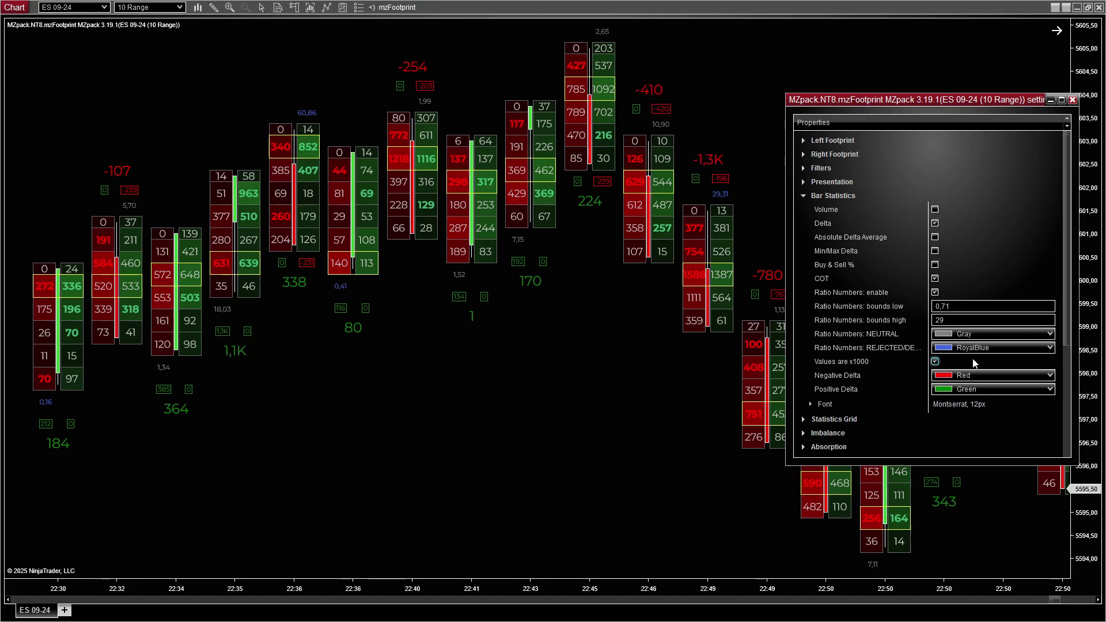
key("space")
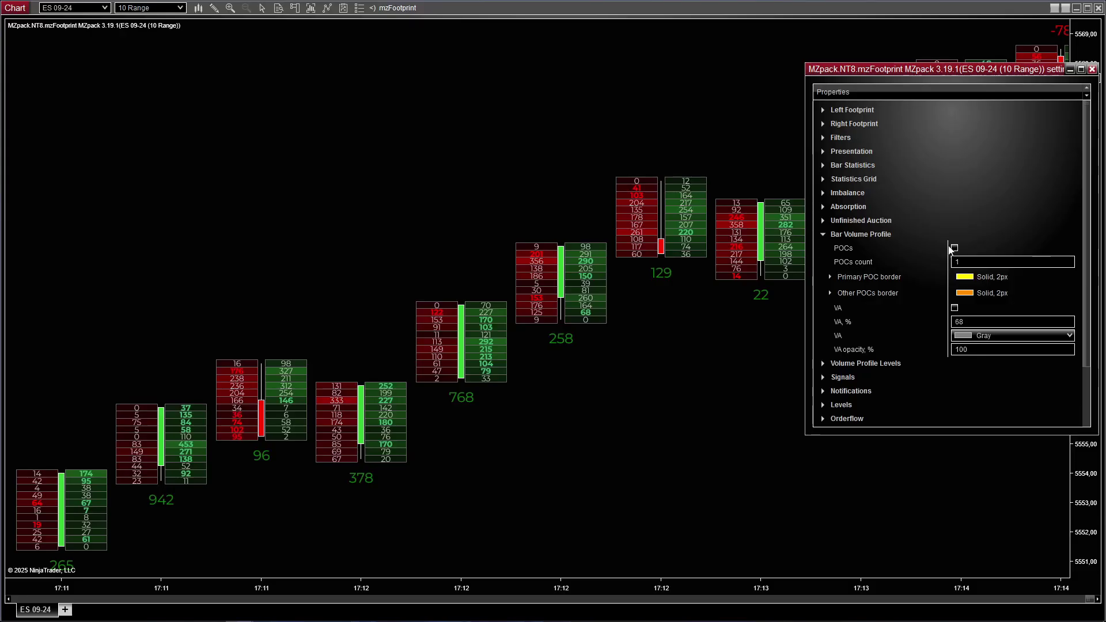
In Bar Volume Profile, check POCs with a count of 2 and enable VA shading
left_click(954, 247)
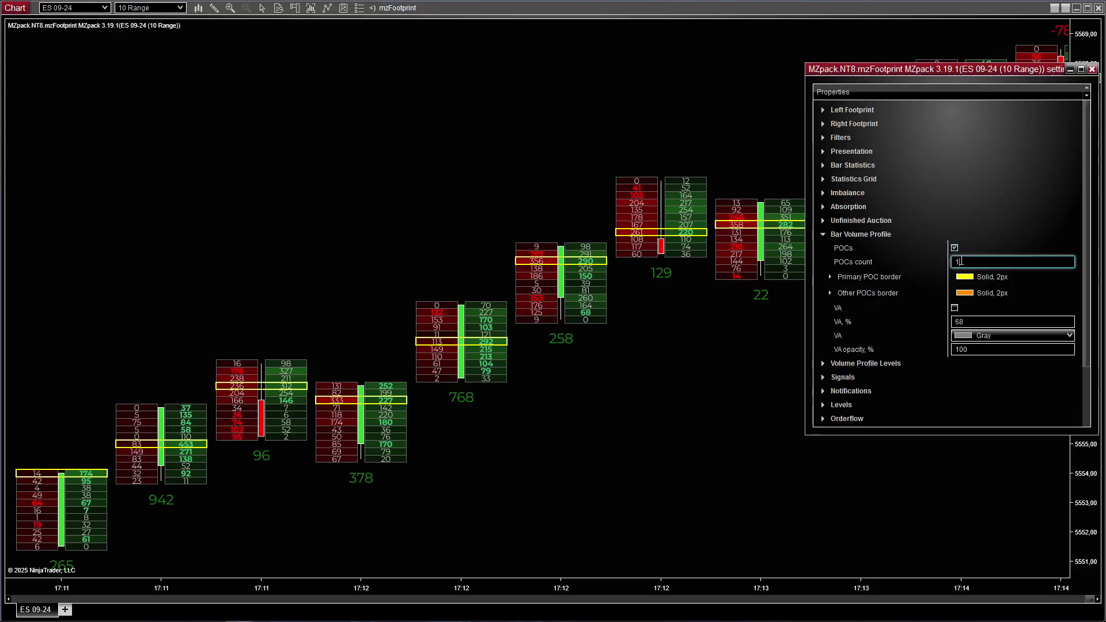
type("2")
key("Return")
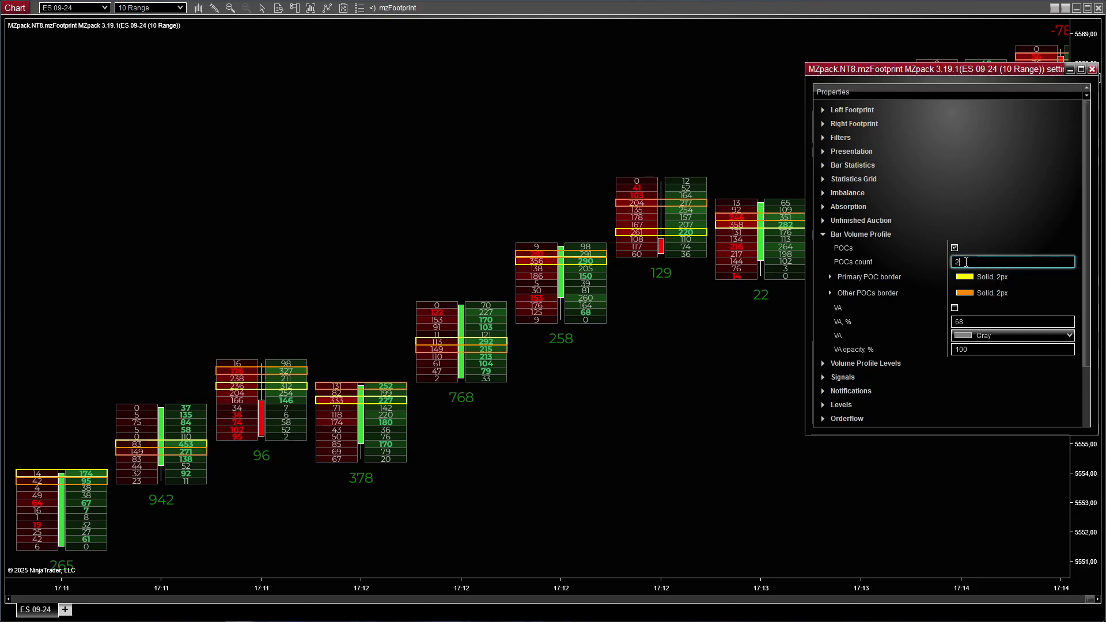
type("3")
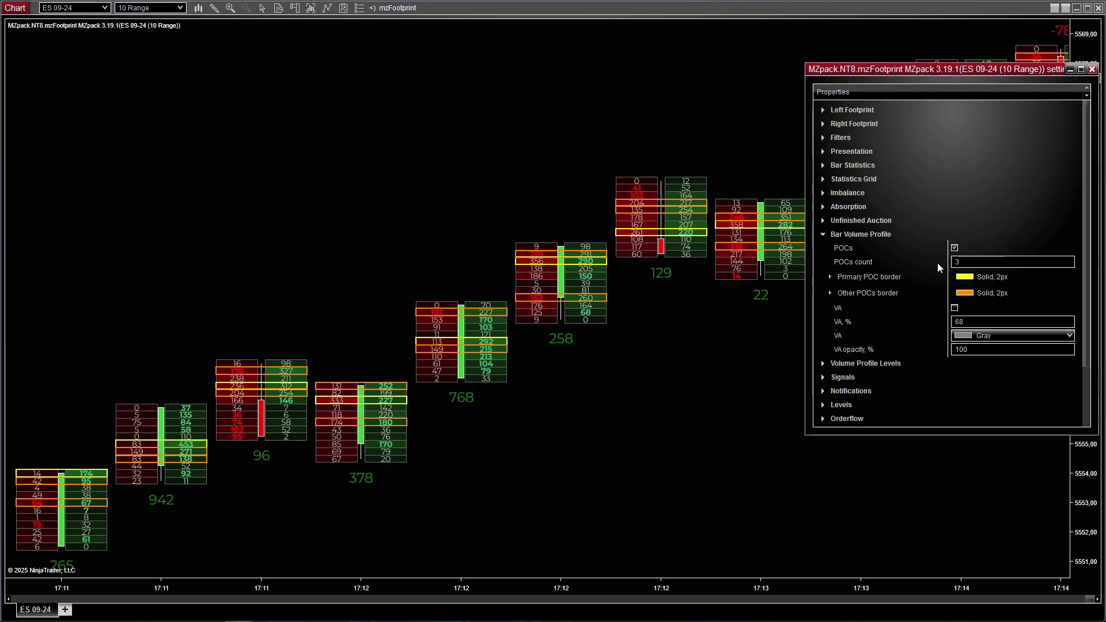
type("2")
left_click(818, 307)
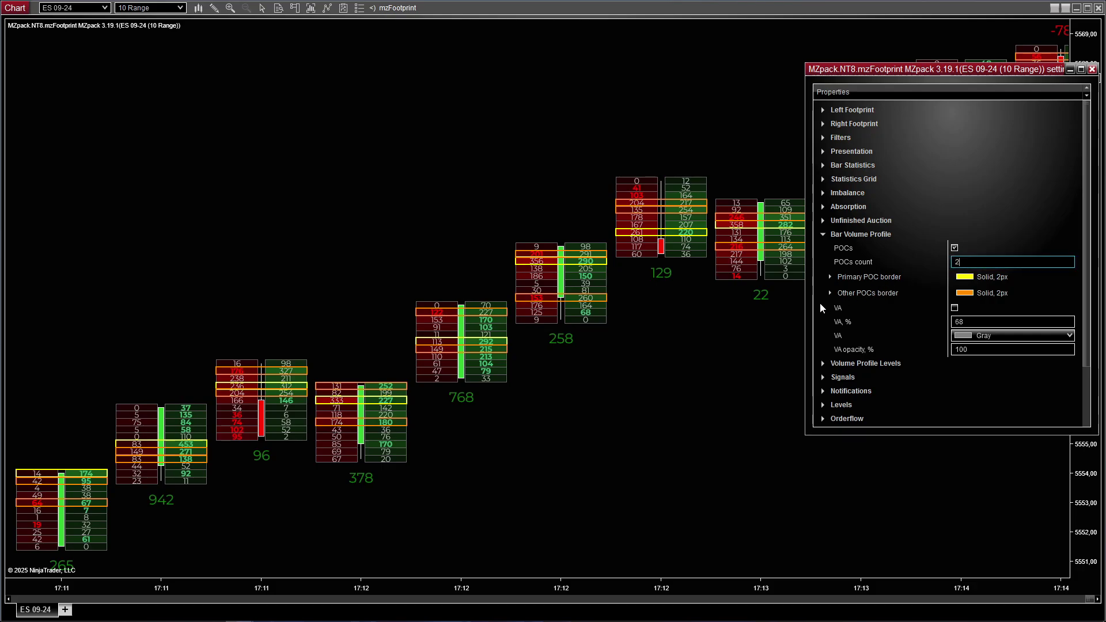
left_click(955, 308)
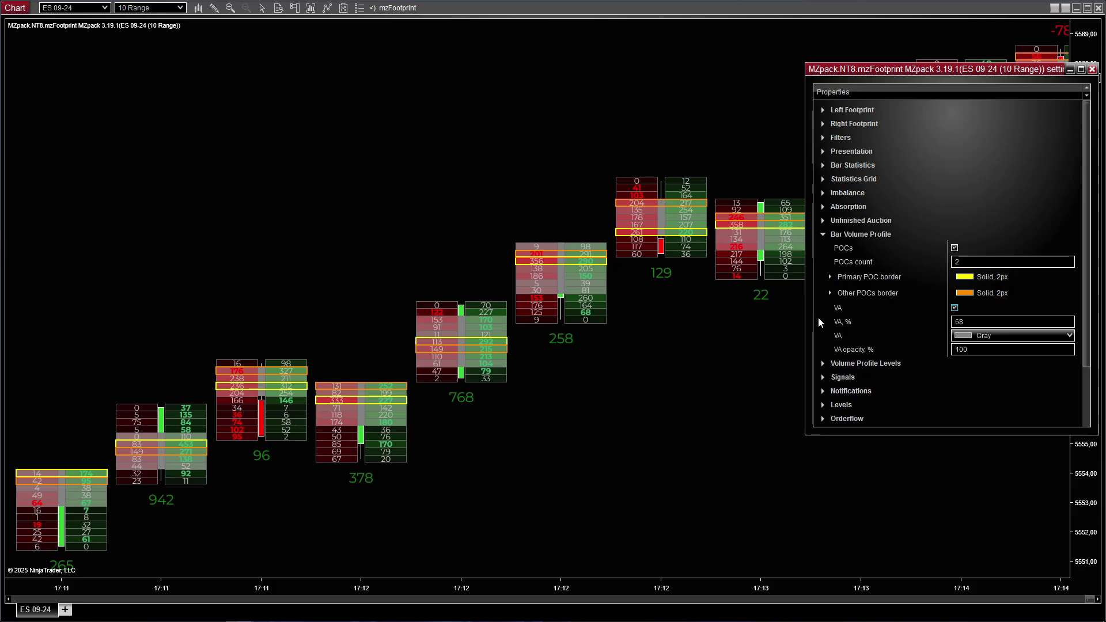
double_click(974, 348)
type("50")
left_click(943, 349)
double_click(953, 350)
type("80")
double_click(953, 350)
type("100")
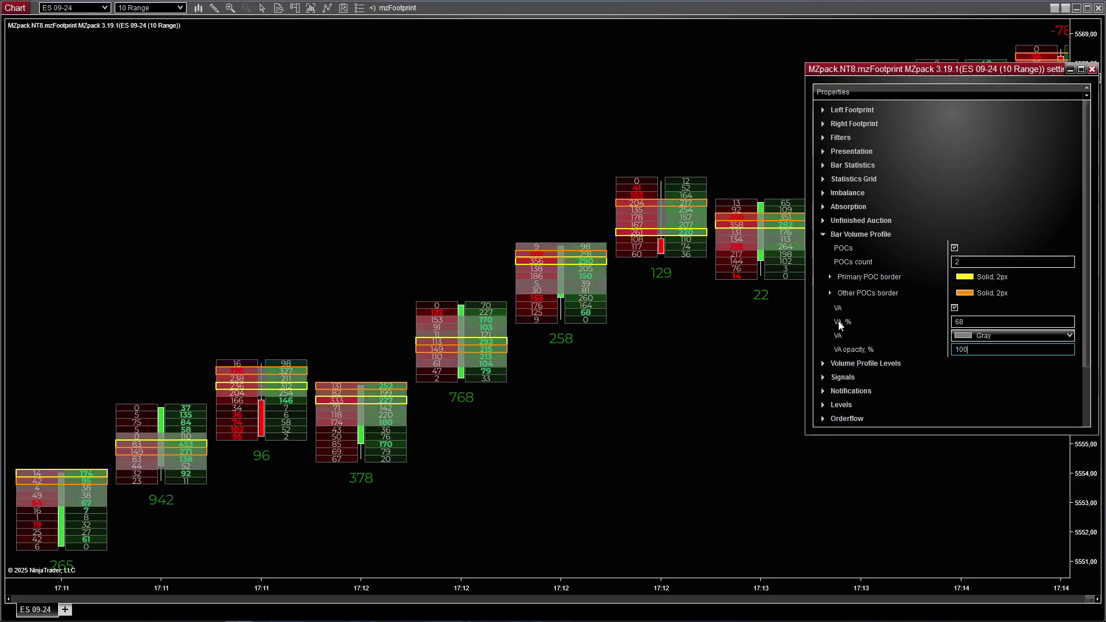
left_click(819, 322)
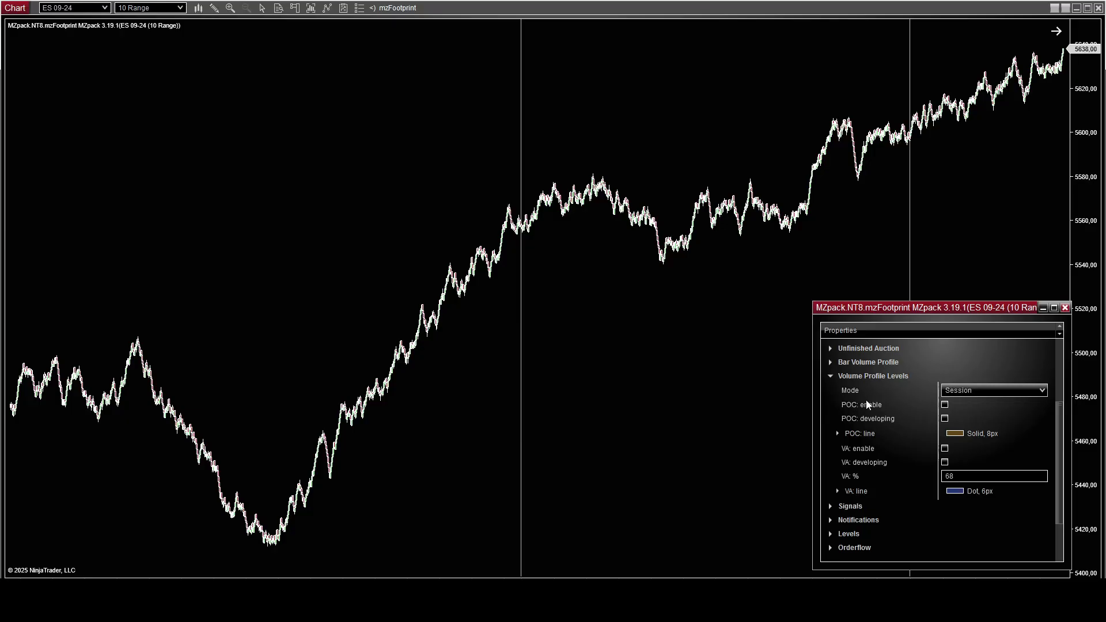
Try Daily mode for Volume Profile Levels, then return it to Session mode
left_click(963, 391)
left_click(967, 414)
left_click(969, 391)
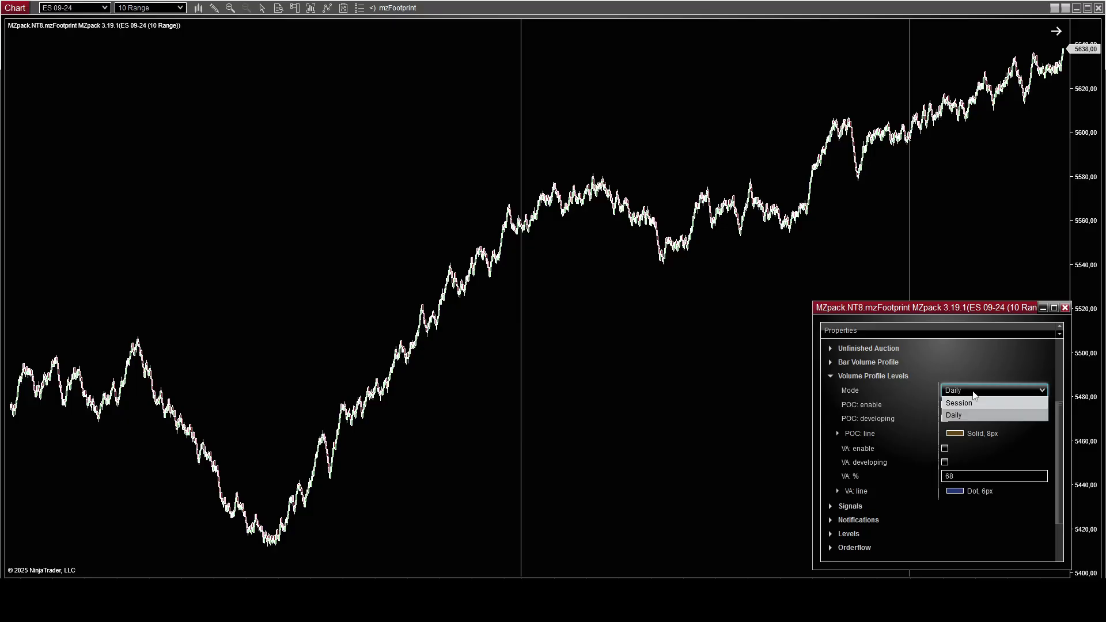
left_click(972, 404)
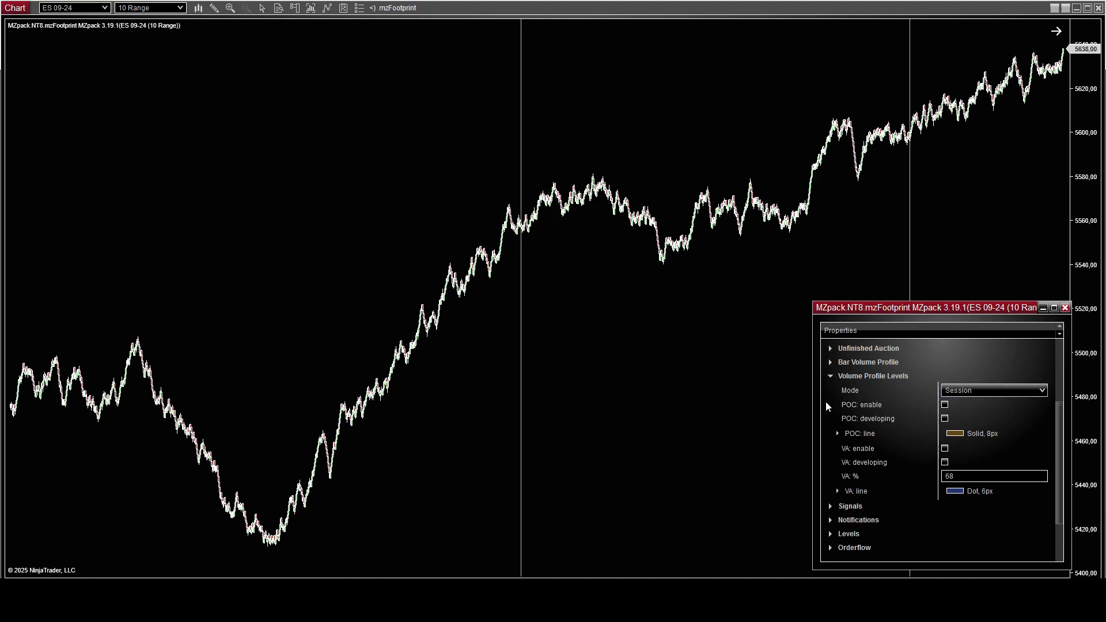
Enable the developing session POC and set its line opacity to 100
left_click(949, 405)
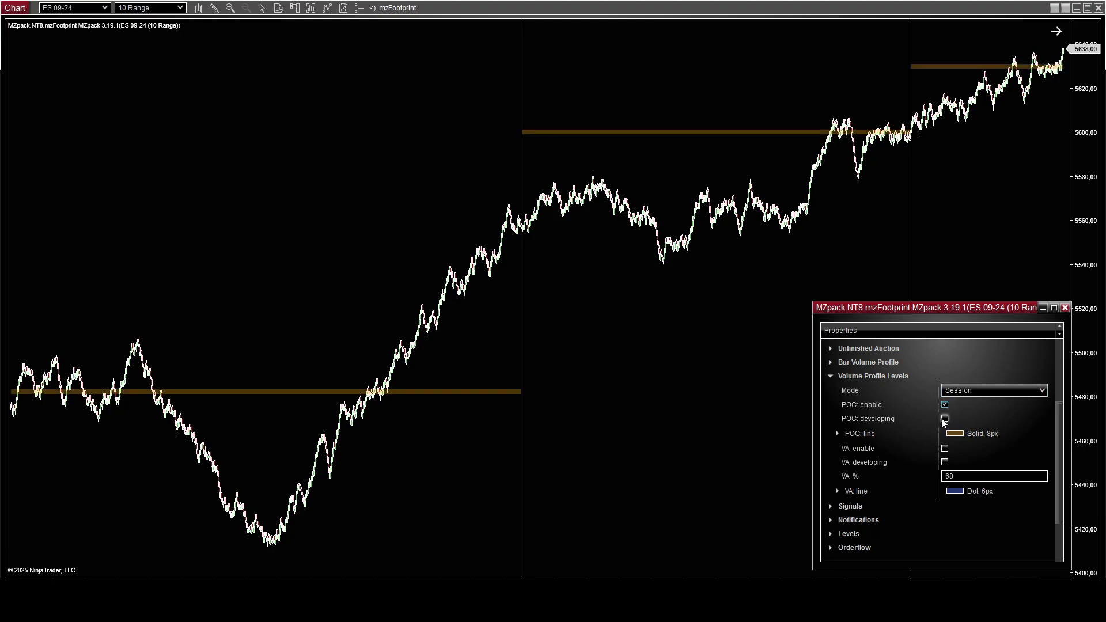
left_click(945, 418)
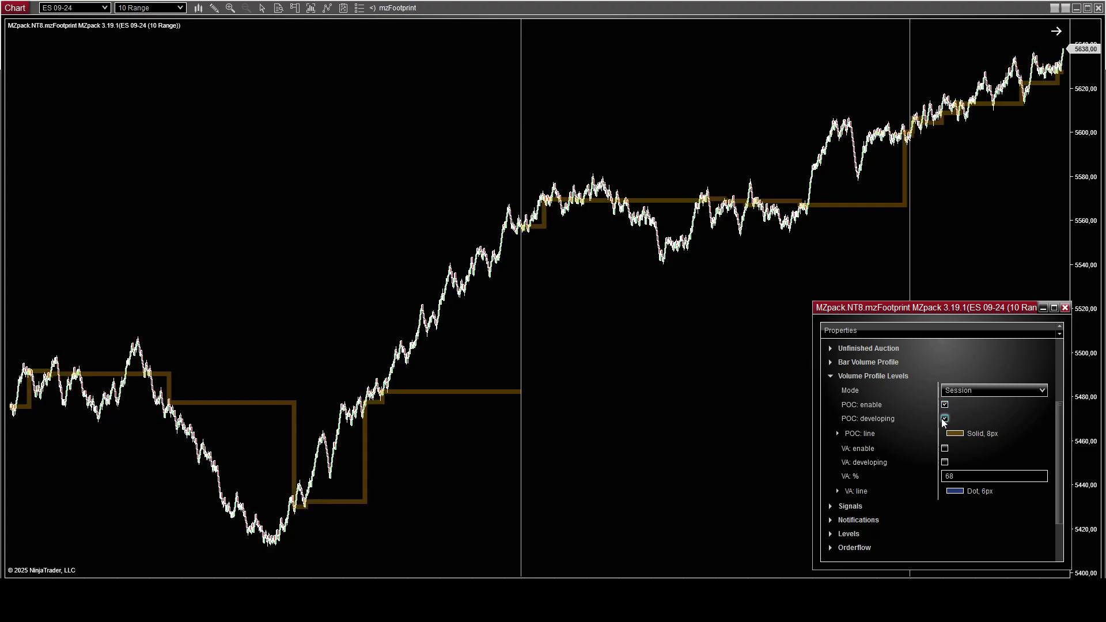
left_click(837, 433)
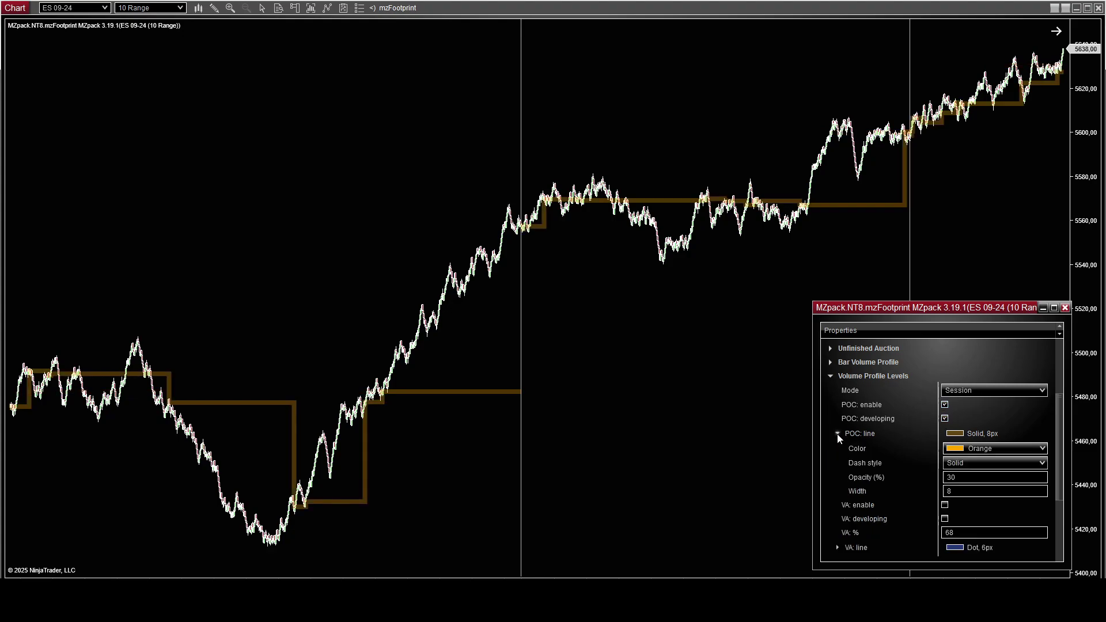
double_click(957, 477)
key("BackSpace")
type("100")
left_click(921, 480)
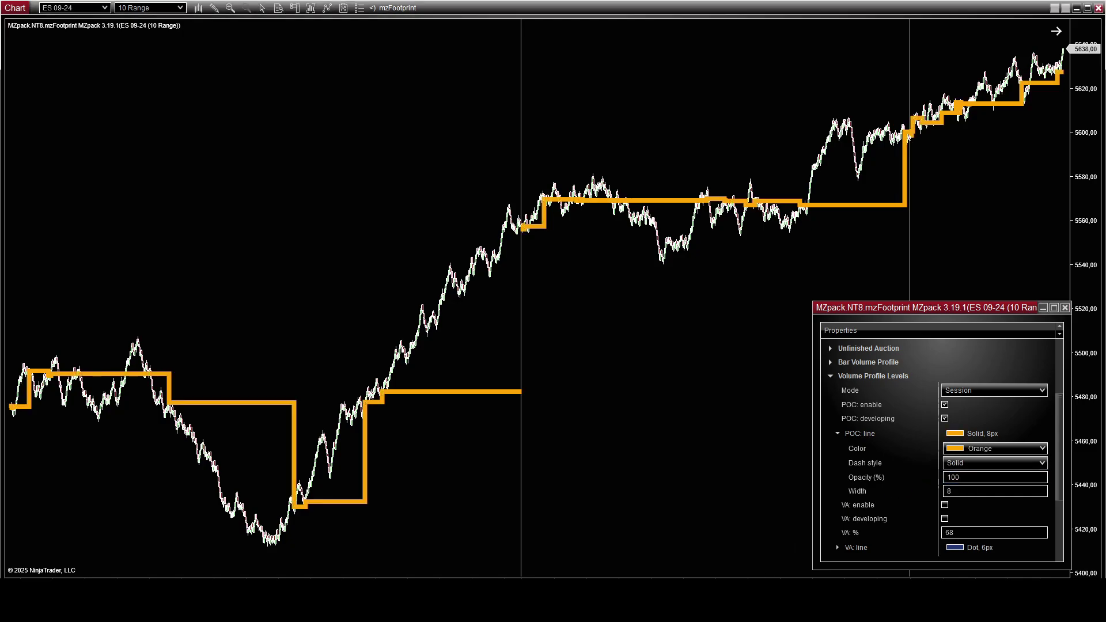
scroll(832, 440, "down", 1)
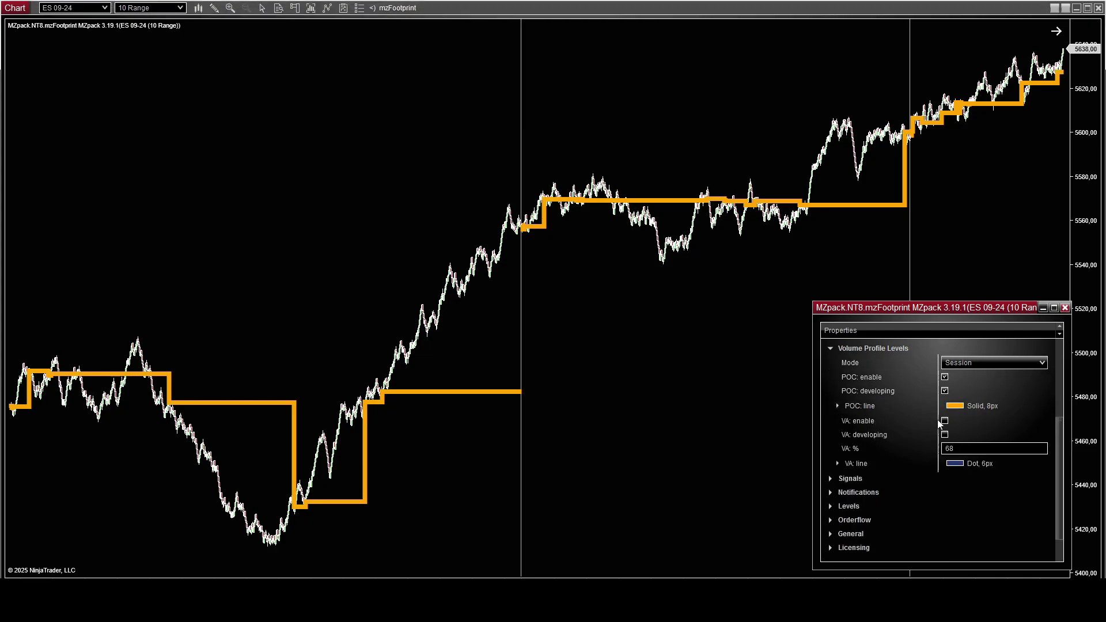
Enable developing VA lines and set the VA line opacity to 100%
left_click(945, 422)
left_click(946, 436)
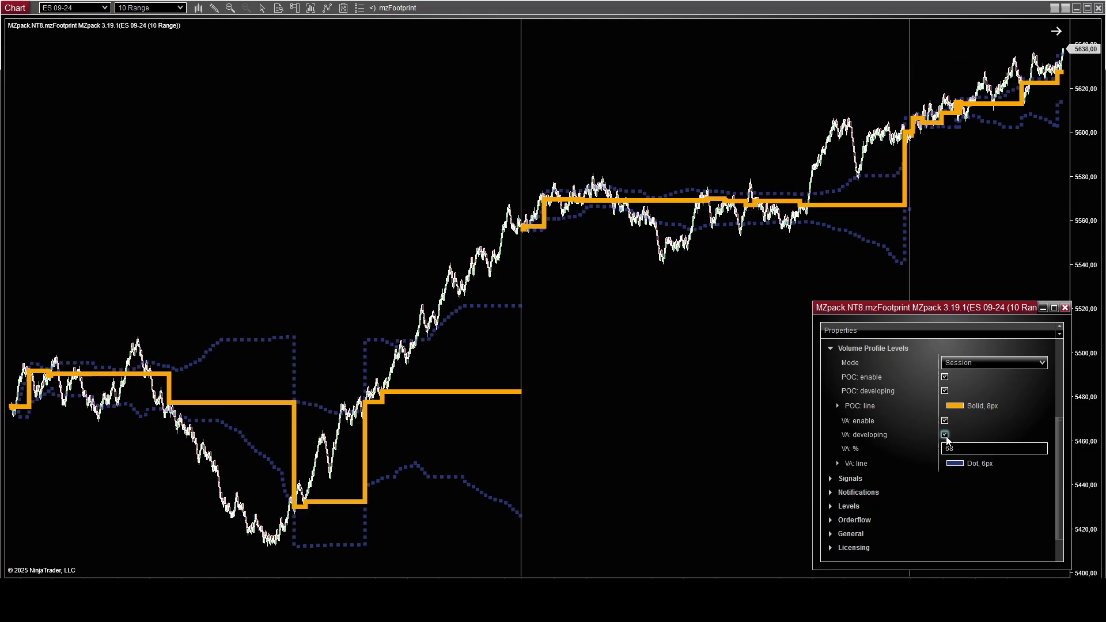
left_click(837, 463)
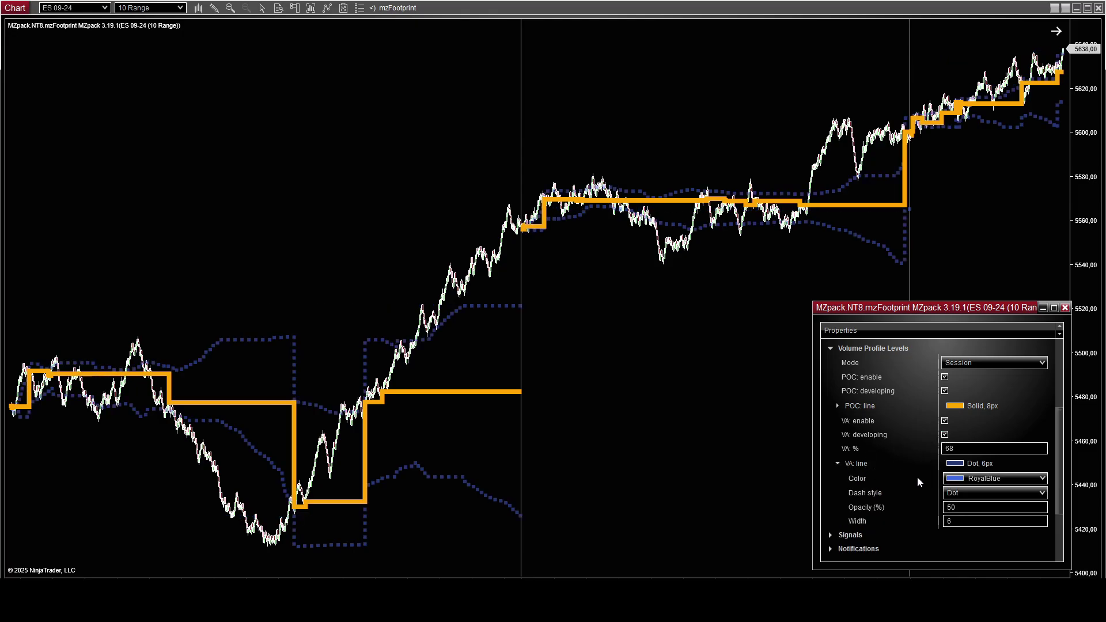
double_click(961, 506)
type("100")
key("Return")
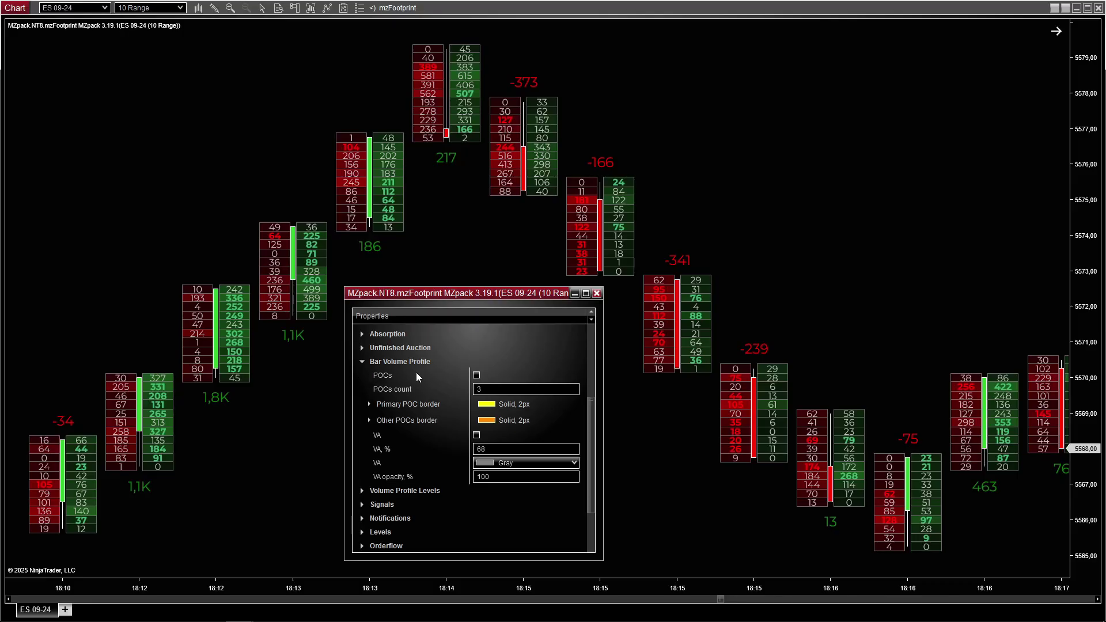
Check bar POCs and VA, then draw a top horizontal line and a downward arrow
left_click(476, 375)
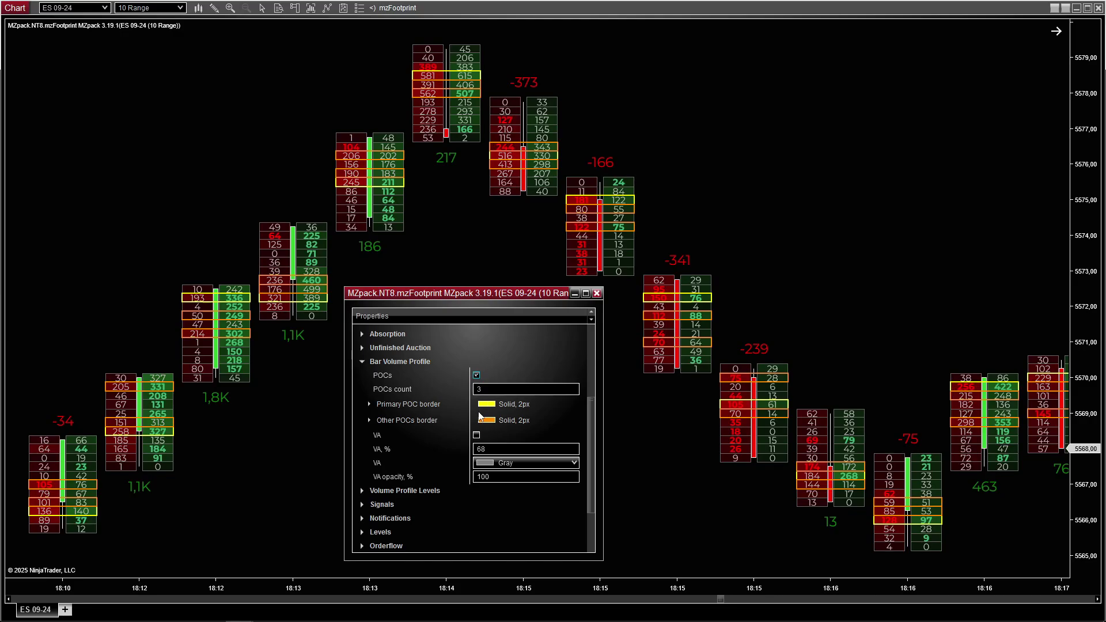
left_click(477, 435)
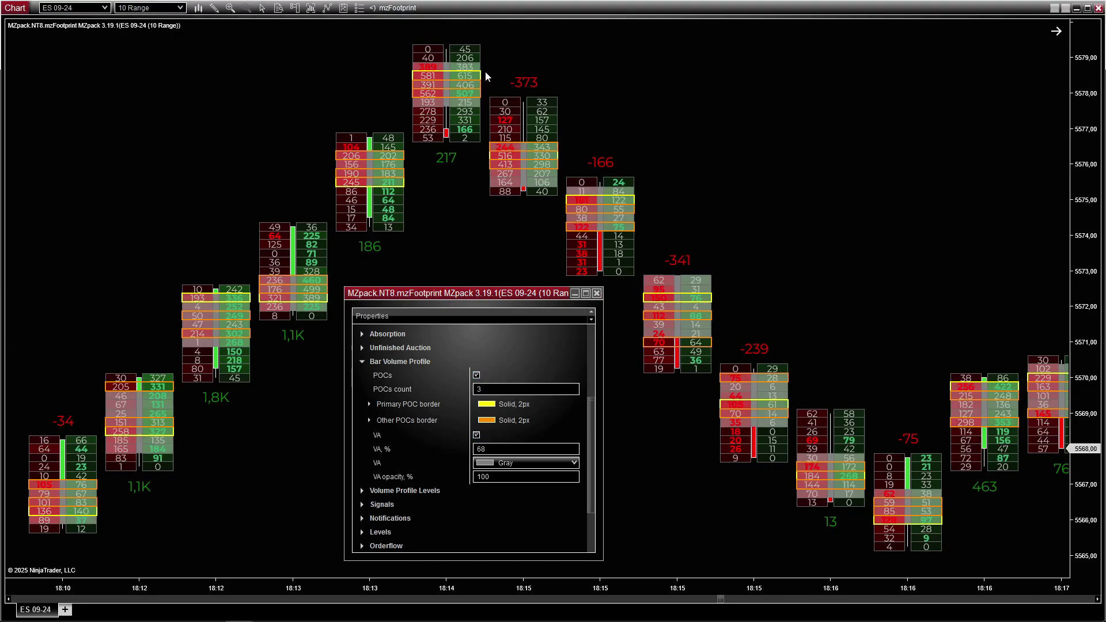
left_click(523, 72)
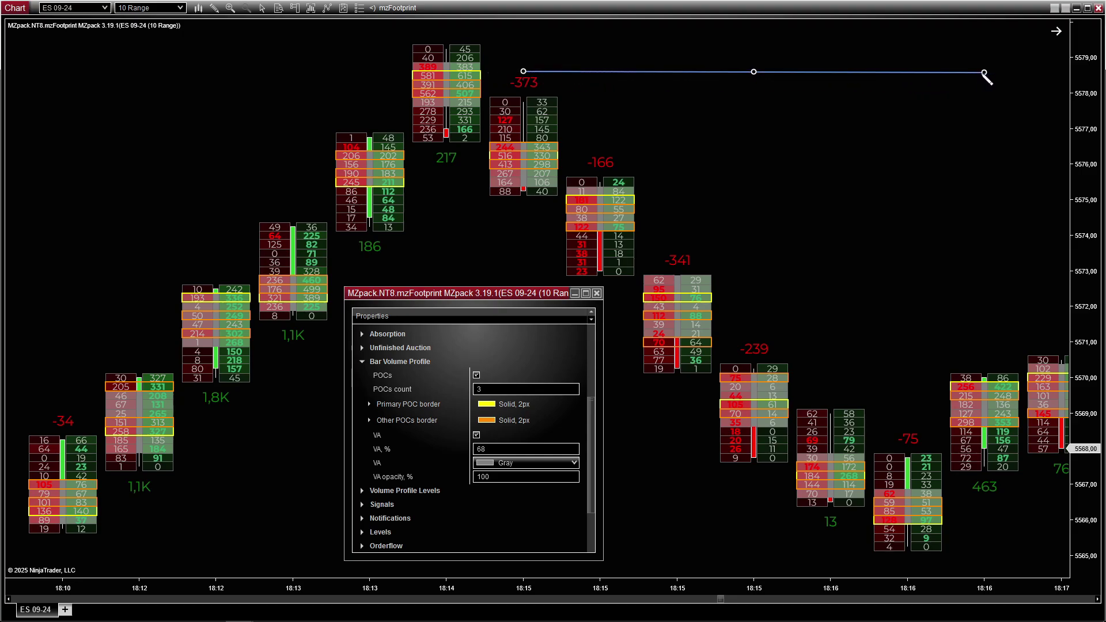
left_click(984, 71)
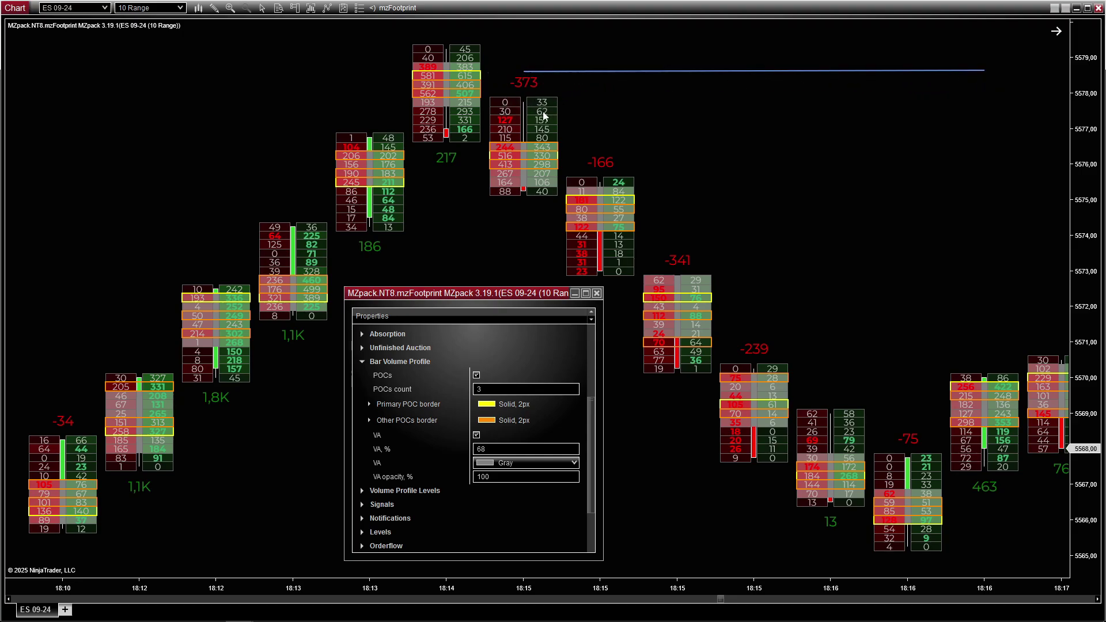
left_click(522, 89)
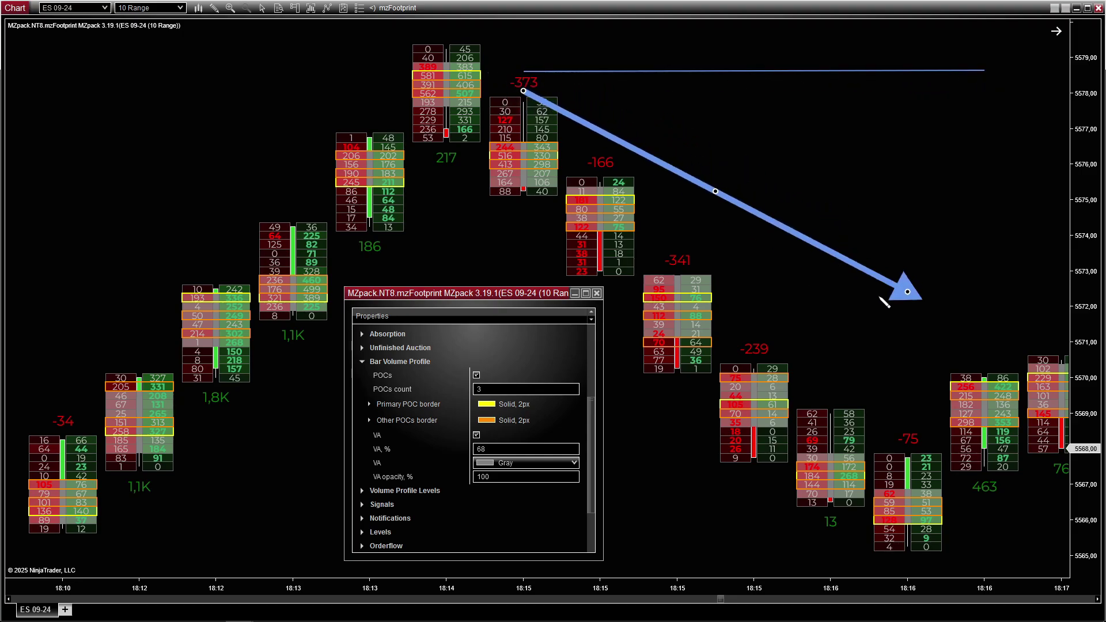
left_click(912, 391)
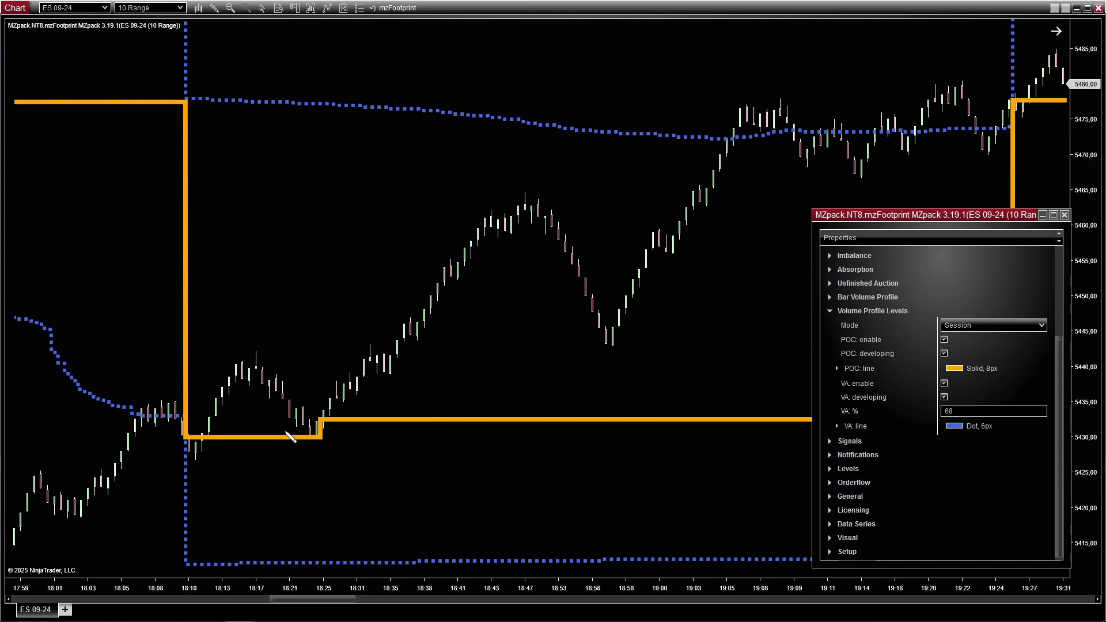
Draw a short line at the POC step and an arrow up toward the rally highs
left_click(283, 430)
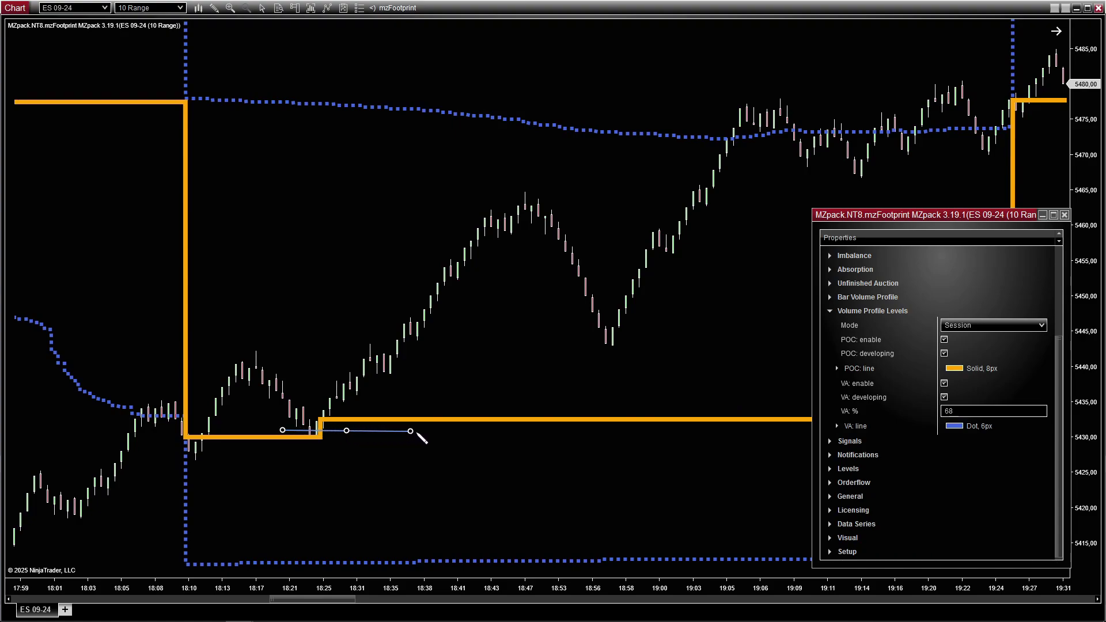
left_click(498, 431)
left_click(309, 414)
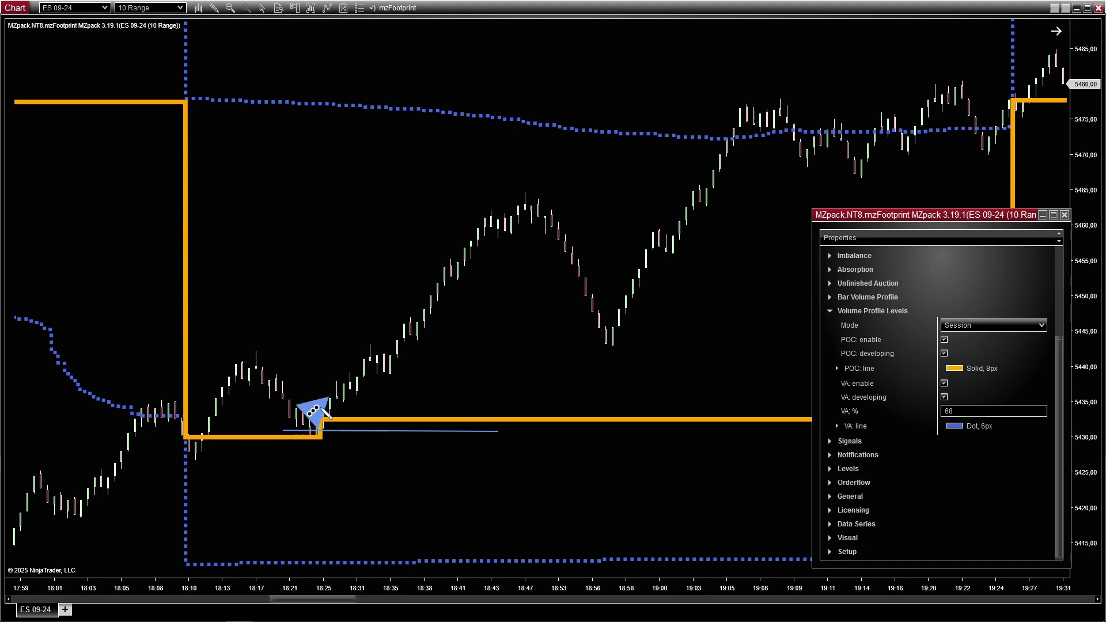
left_click(472, 209)
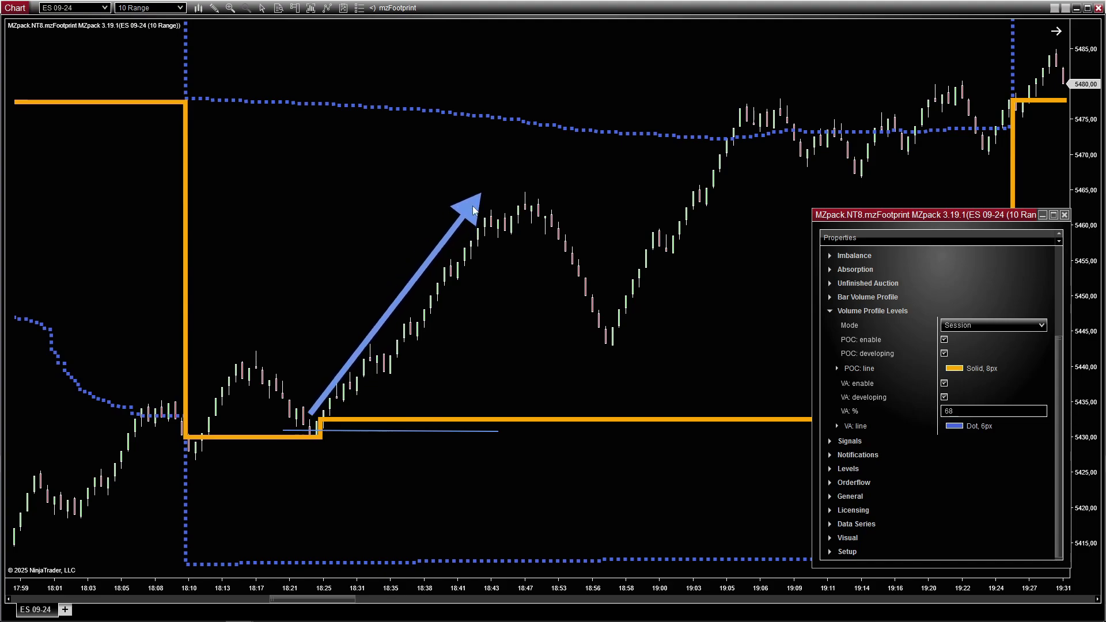